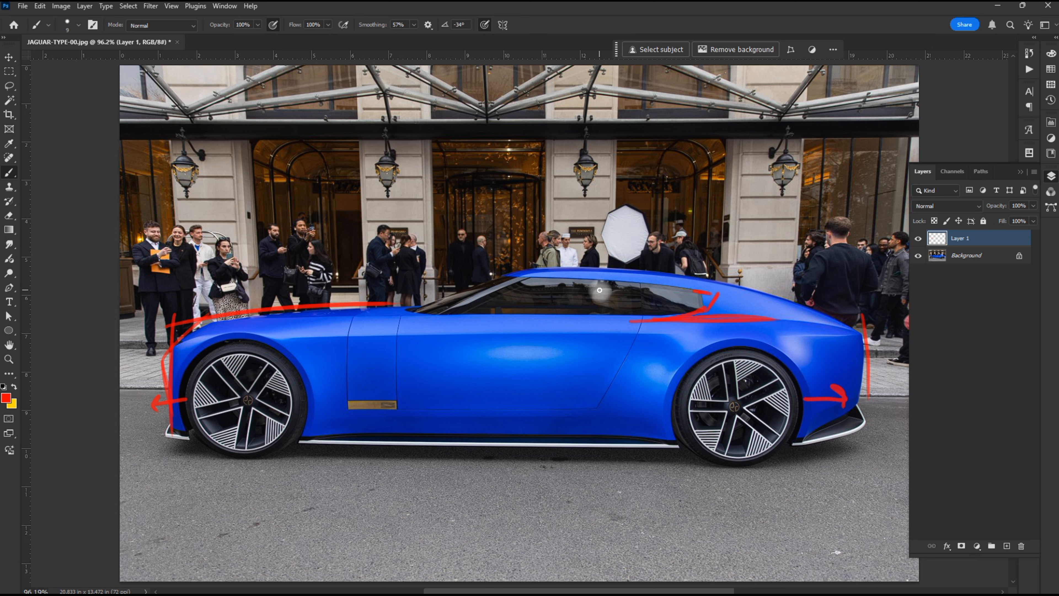
Step: Place the jag3 and jag5 reference photos, shift jag3 to uncover more of the car's rear, and hide the Background layer
{"action": "key", "text": "Return"}
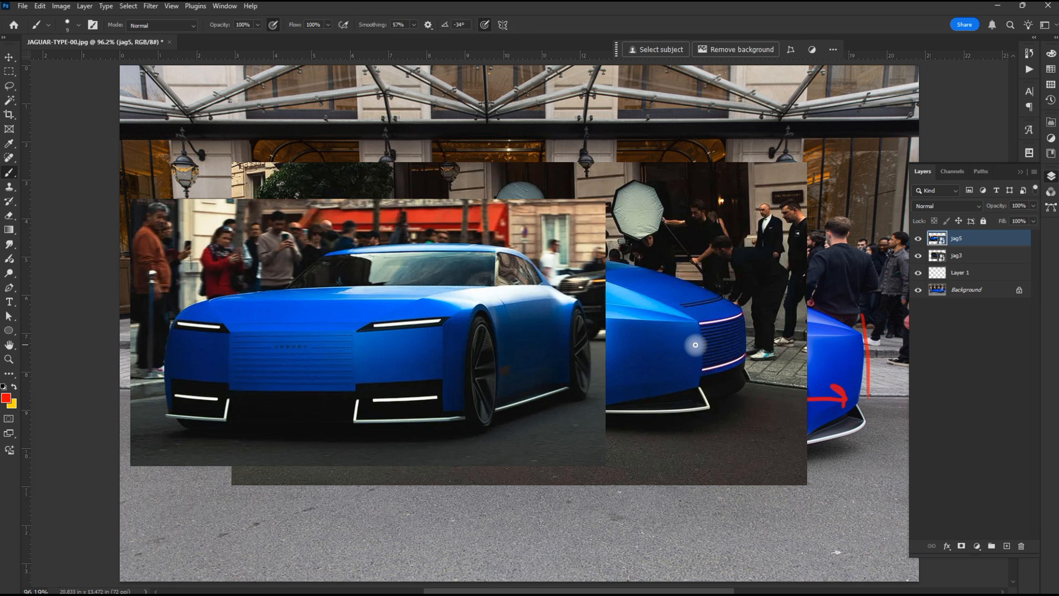
{"action": "key", "text": "v"}
{"action": "left_click_drag", "start_coordinate": [683, 330], "coordinate": [748, 331]}
{"action": "left_click", "coordinate": [917, 289]}
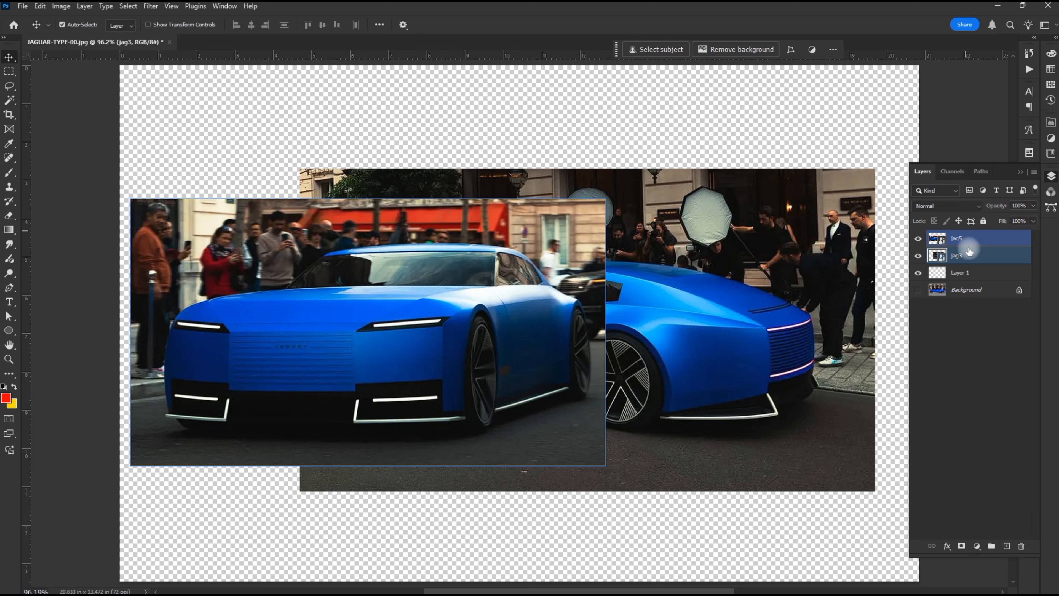
Step: On a new layer above jag5, brush red lines over the rear light strips and side crease of the car in jag3
{"action": "left_click", "coordinate": [959, 238]}
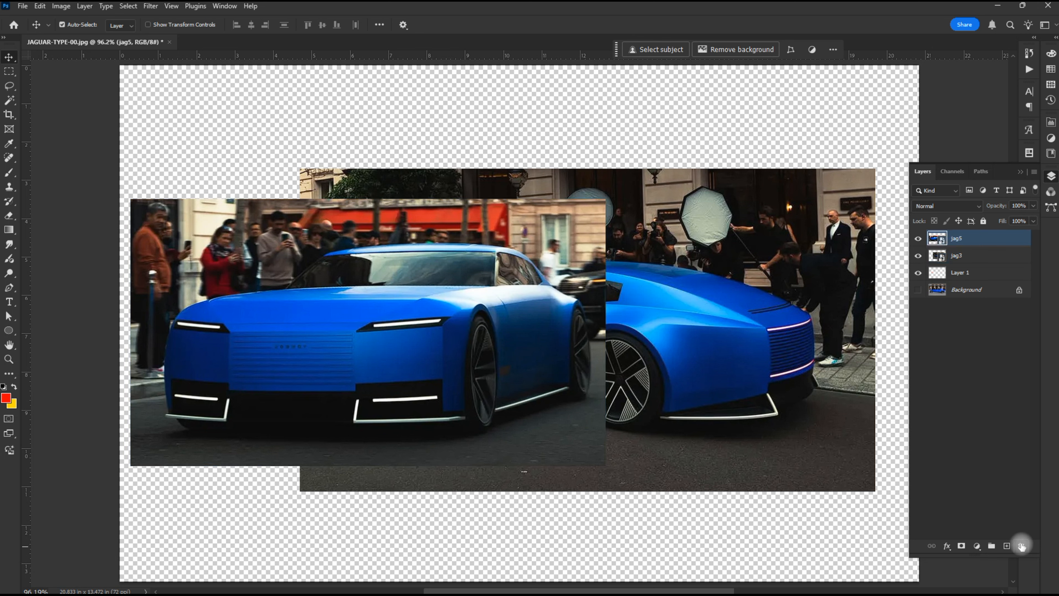
{"action": "left_click", "coordinate": [1007, 547]}
{"action": "key", "text": "b"}
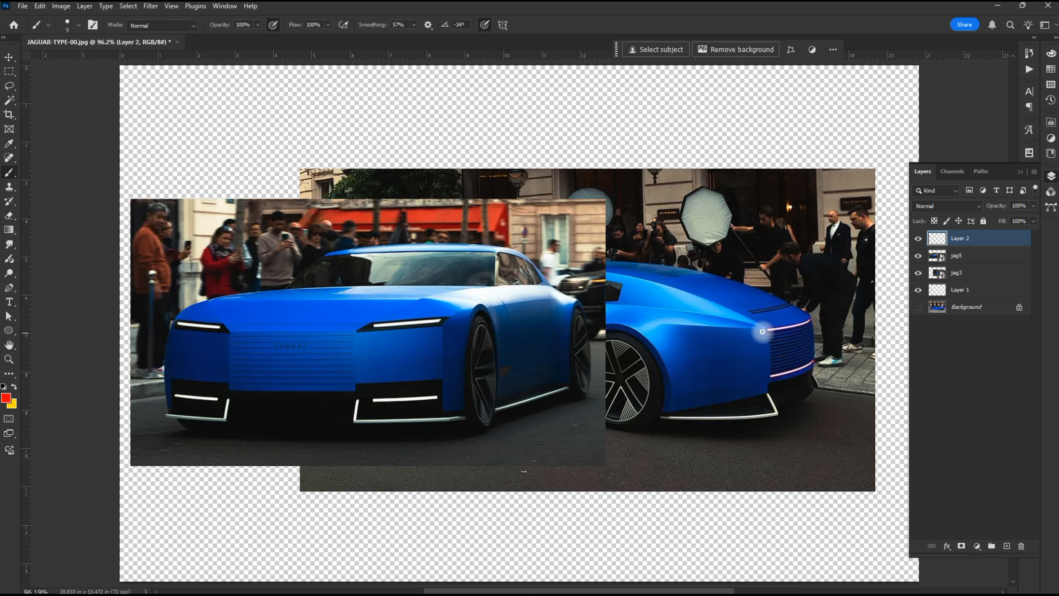
{"action": "left_click_drag", "start_coordinate": [758, 329], "coordinate": [809, 321]}
{"action": "left_click_drag", "start_coordinate": [768, 377], "coordinate": [814, 361]}
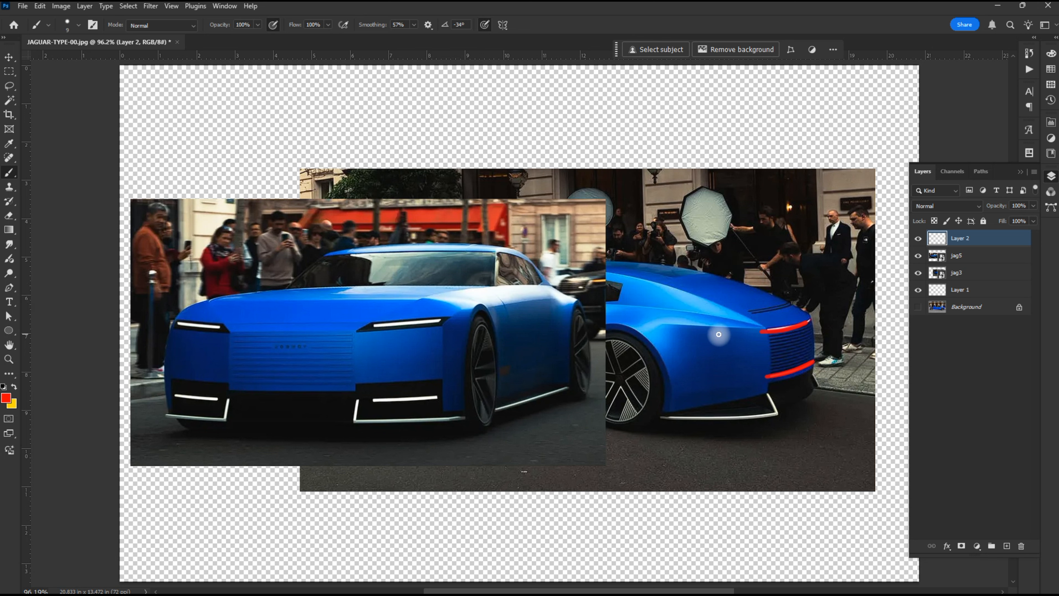
{"action": "left_click_drag", "start_coordinate": [713, 334], "coordinate": [810, 322]}
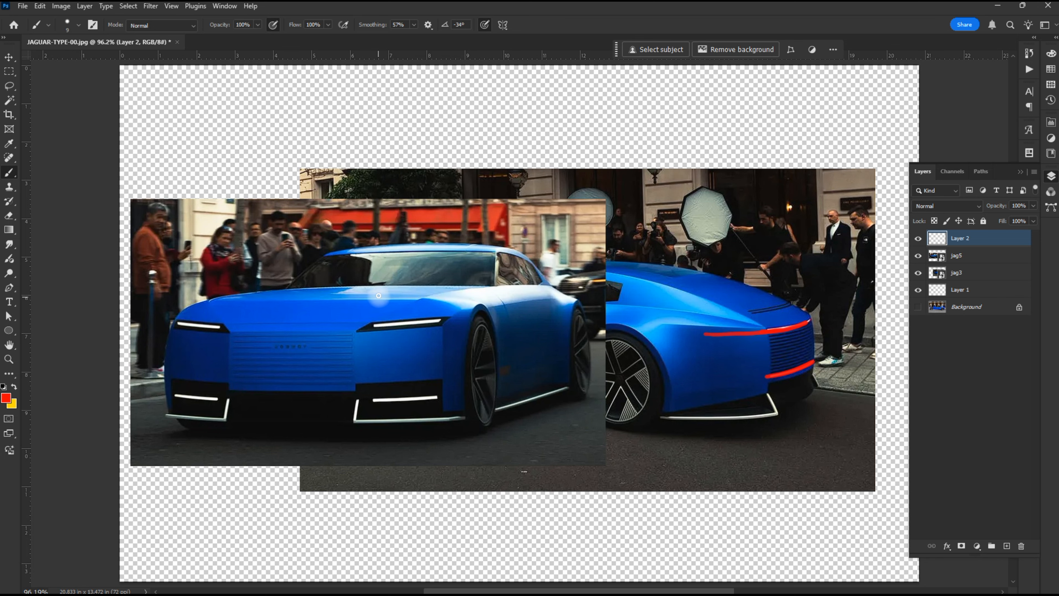
Step: Circle the slim headlight beside the wheel on the jag5 car in red and underline its lower edge
{"action": "key", "text": "ctrl+equal"}
{"action": "key", "text": "ctrl+equal"}
{"action": "key", "text": "space"}
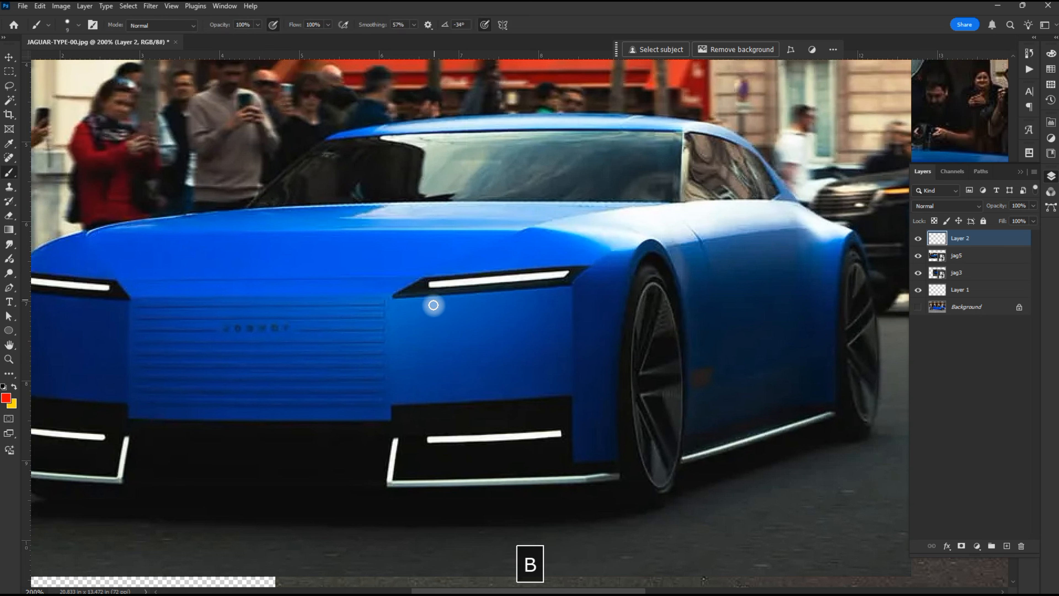
{"action": "left_click_drag", "start_coordinate": [404, 326], "coordinate": [379, 285]}
{"action": "mouse_move", "coordinate": [412, 250]}
{"action": "left_mouse_down"}
{"action": "mouse_move", "coordinate": [549, 298]}
{"action": "mouse_move", "coordinate": [521, 303]}
{"action": "left_mouse_up"}
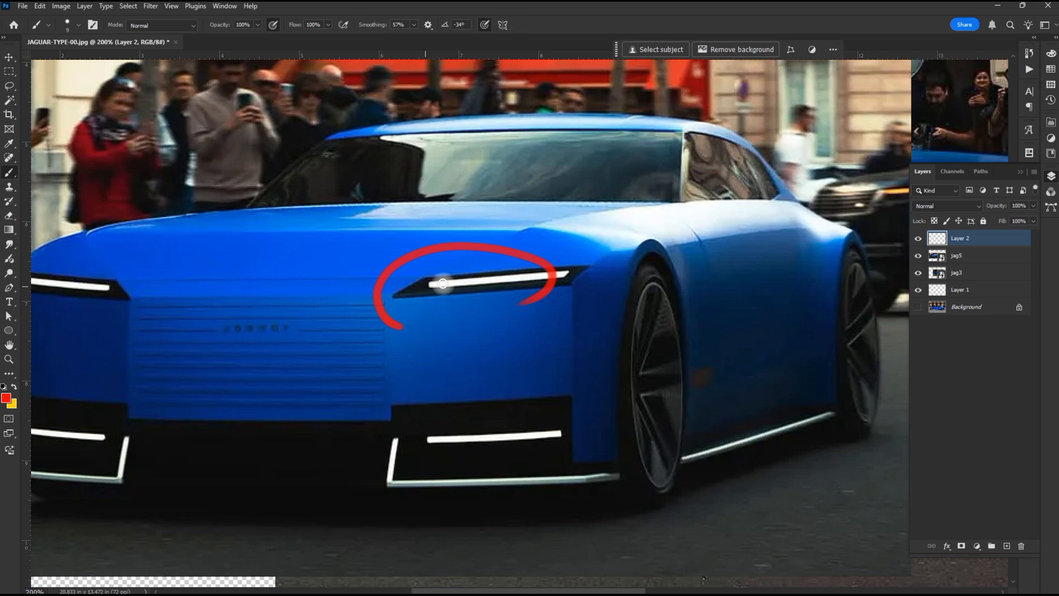
{"action": "left_click_drag", "start_coordinate": [398, 296], "coordinate": [561, 288]}
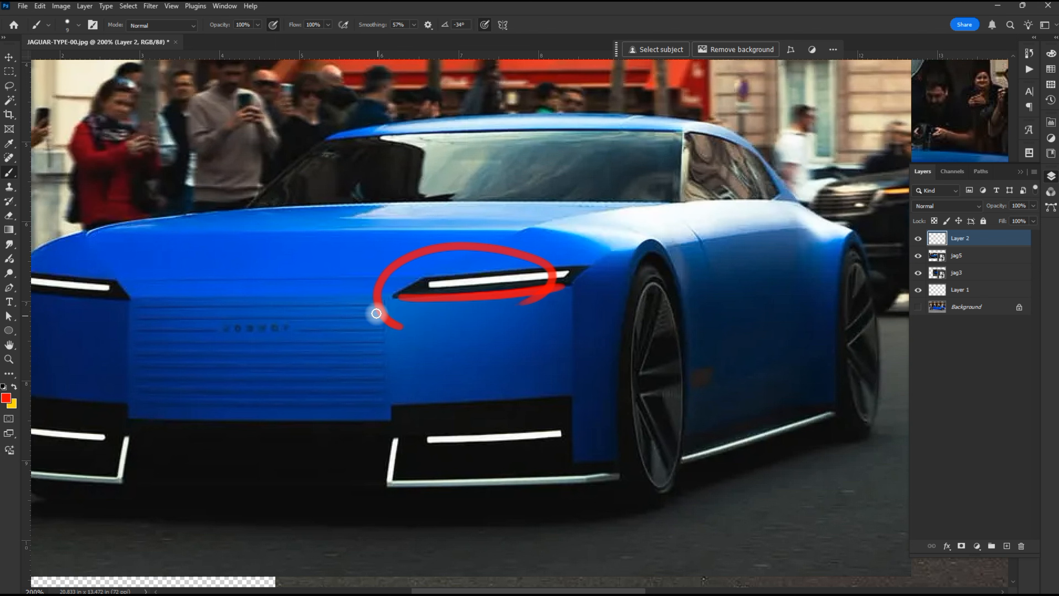
Step: On a new layer over the F-Type photo, brush red lines along the headlight's lower edge and above the bumper air intake
{"action": "key", "text": "h"}
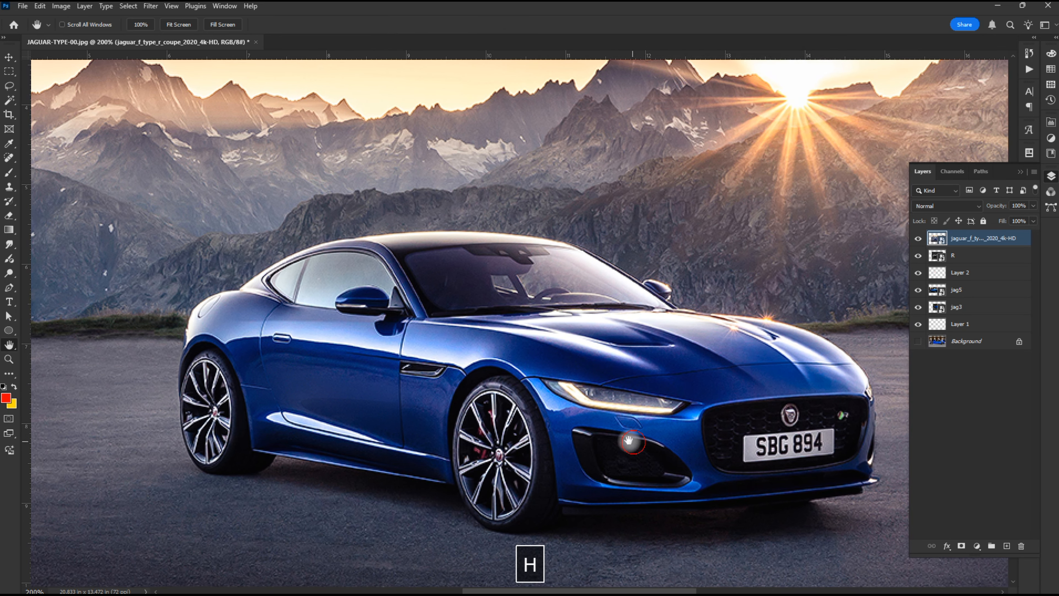
{"action": "left_click_drag", "start_coordinate": [551, 480], "coordinate": [629, 383]}
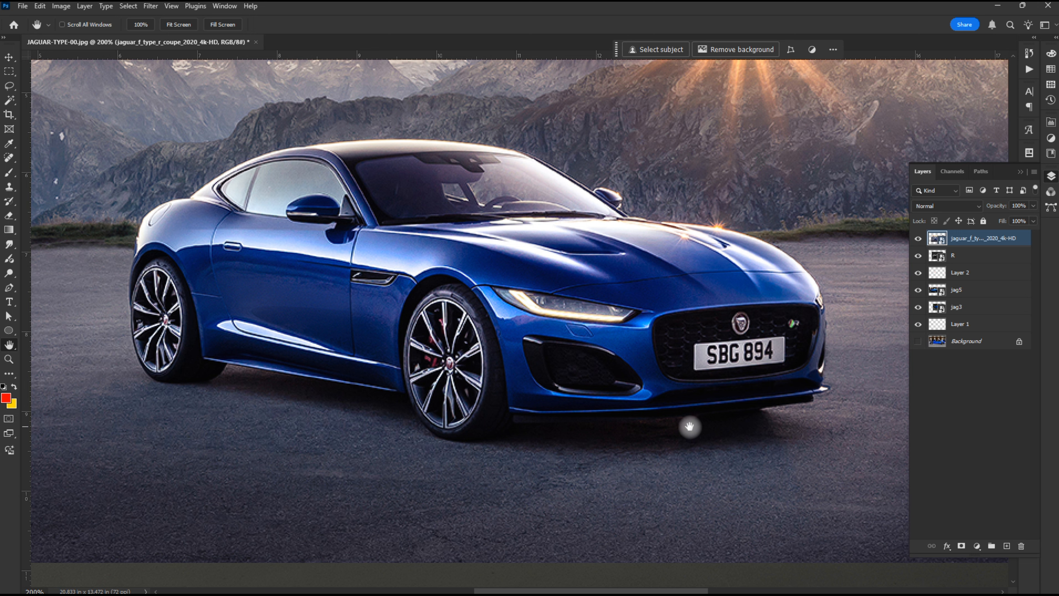
{"action": "key", "text": "ctrl+shift+alt+n"}
{"action": "key", "text": "b"}
{"action": "left_click_drag", "start_coordinate": [552, 315], "coordinate": [617, 318]}
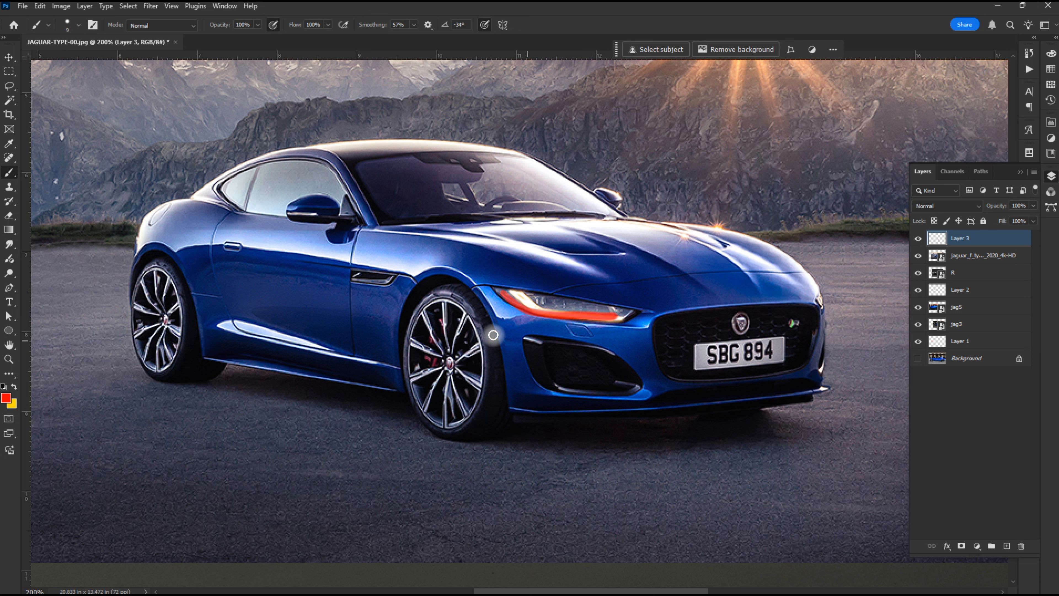
{"action": "mouse_move", "coordinate": [478, 337]}
{"action": "left_mouse_down"}
{"action": "mouse_move", "coordinate": [594, 350]}
{"action": "mouse_move", "coordinate": [642, 380]}
{"action": "left_mouse_up"}
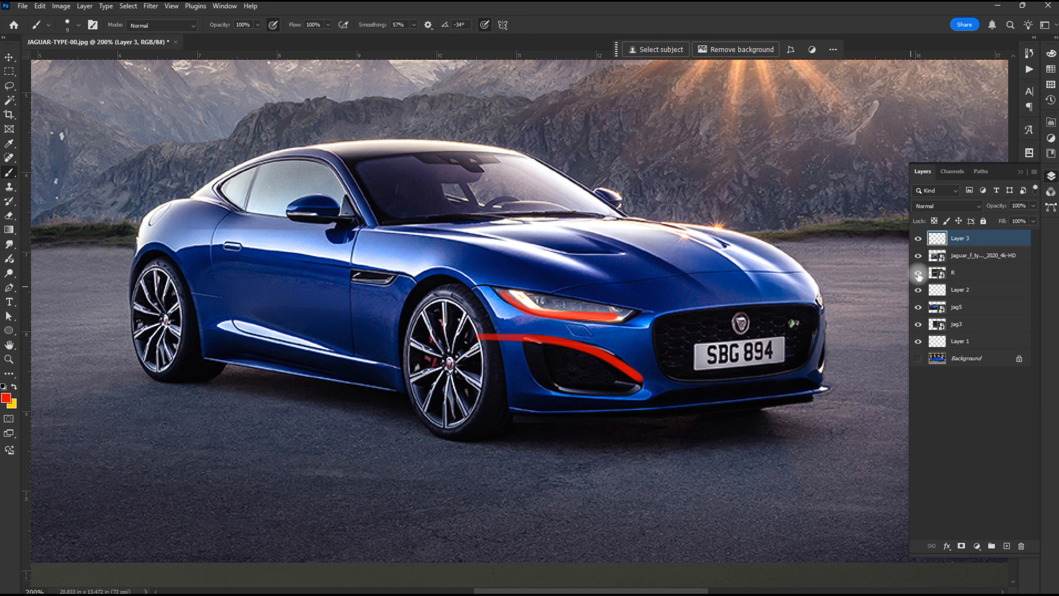
Step: Hide the F-Type and R reference layers, and outline the lower bumper lamp beneath the circled headlight in red on Layer 2
{"action": "left_click_drag", "start_coordinate": [917, 241], "coordinate": [913, 324]}
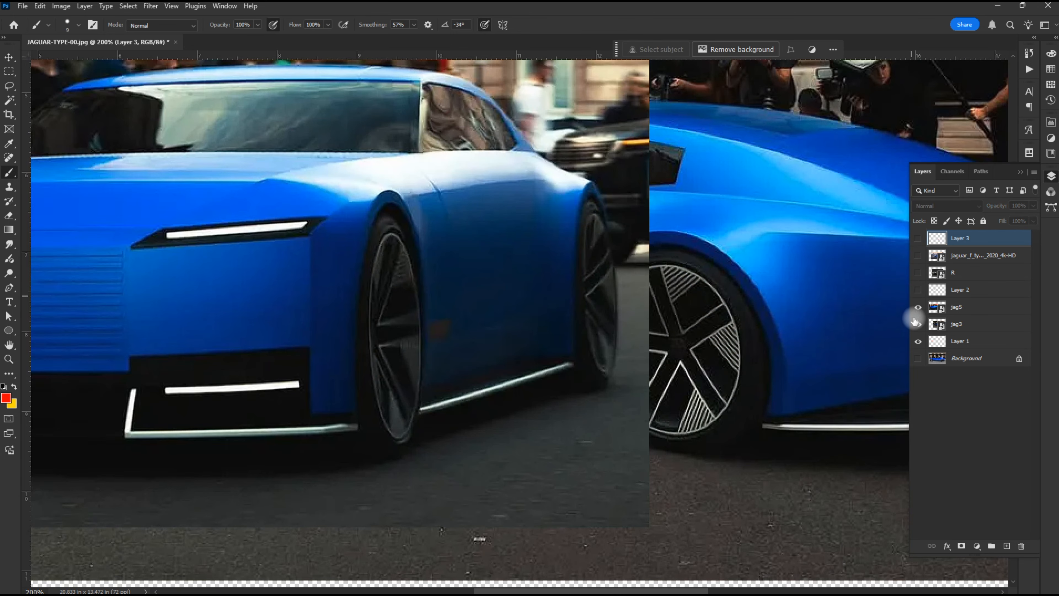
{"action": "key", "text": "h"}
{"action": "left_click_drag", "start_coordinate": [172, 334], "coordinate": [531, 361]}
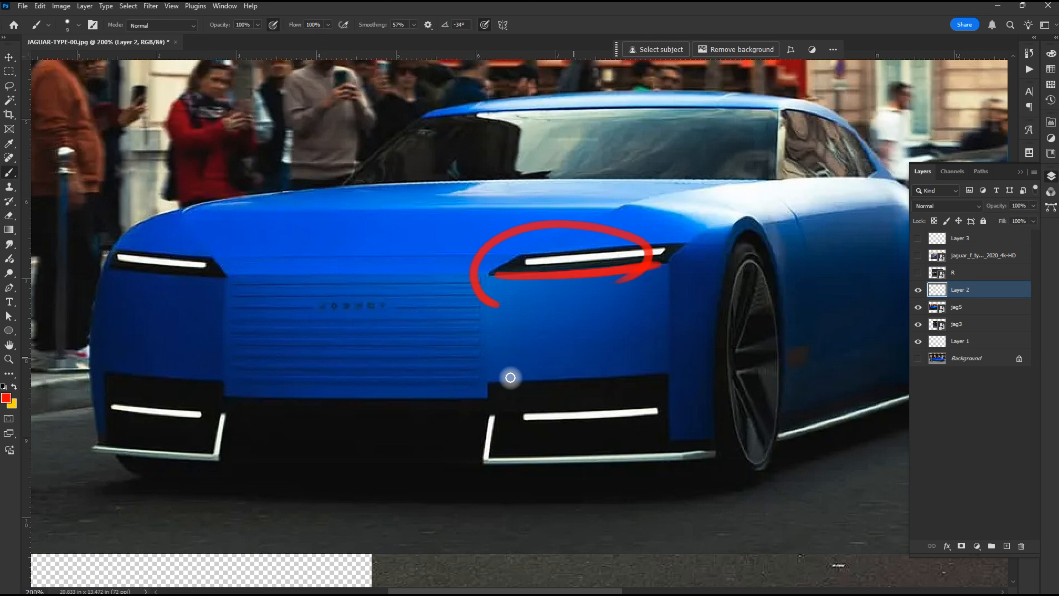
{"action": "mouse_move", "coordinate": [483, 383]}
{"action": "left_mouse_down"}
{"action": "mouse_move", "coordinate": [669, 364]}
{"action": "mouse_move", "coordinate": [660, 429]}
{"action": "left_mouse_up"}
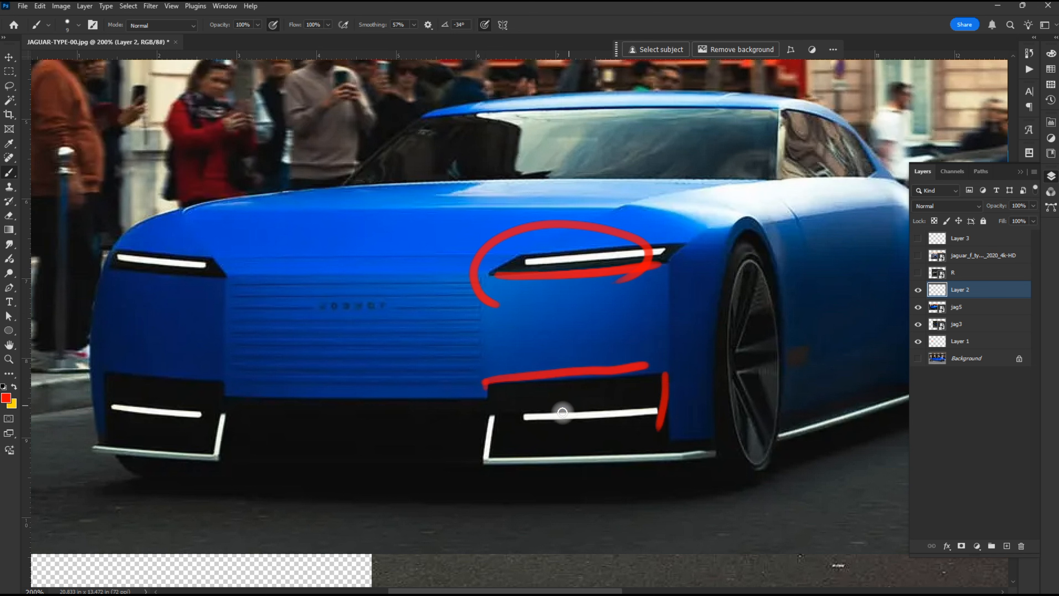
{"action": "left_click_drag", "start_coordinate": [524, 425], "coordinate": [644, 425]}
{"action": "mouse_move", "coordinate": [492, 409]}
{"action": "left_mouse_down"}
{"action": "mouse_move", "coordinate": [485, 459]}
{"action": "mouse_move", "coordinate": [667, 457]}
{"action": "left_mouse_up"}
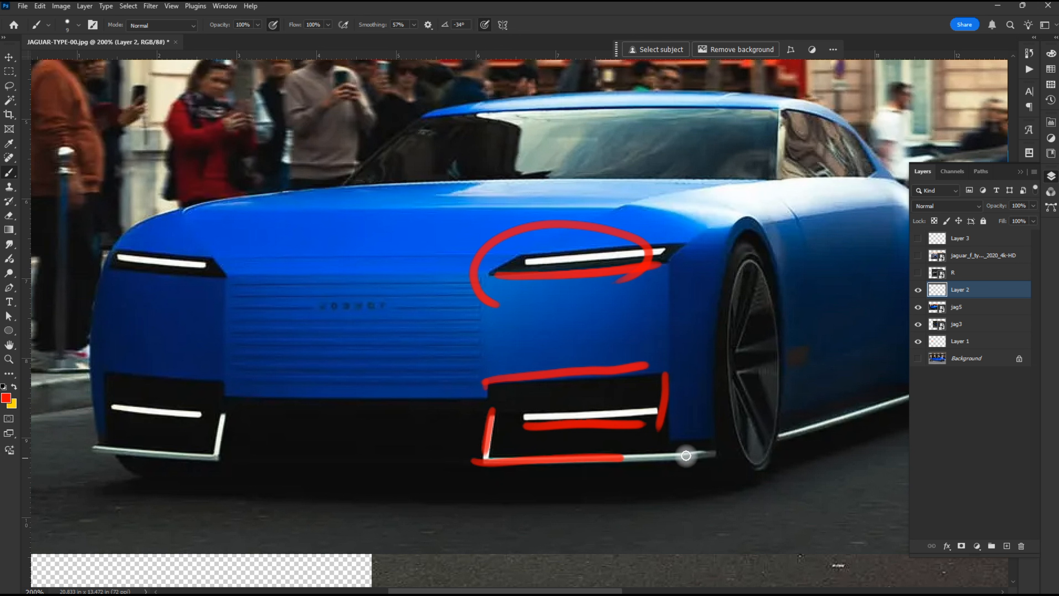
Step: Outline the lower bumper lamp on the other side of the jag5 car's grille with red brush strokes
{"action": "left_click_drag", "start_coordinate": [221, 438], "coordinate": [221, 436]}
{"action": "left_click_drag", "start_coordinate": [109, 376], "coordinate": [186, 383]}
{"action": "left_click_drag", "start_coordinate": [109, 372], "coordinate": [110, 429]}
{"action": "left_click_drag", "start_coordinate": [88, 417], "coordinate": [184, 424]}
{"action": "left_click_drag", "start_coordinate": [83, 454], "coordinate": [209, 454]}
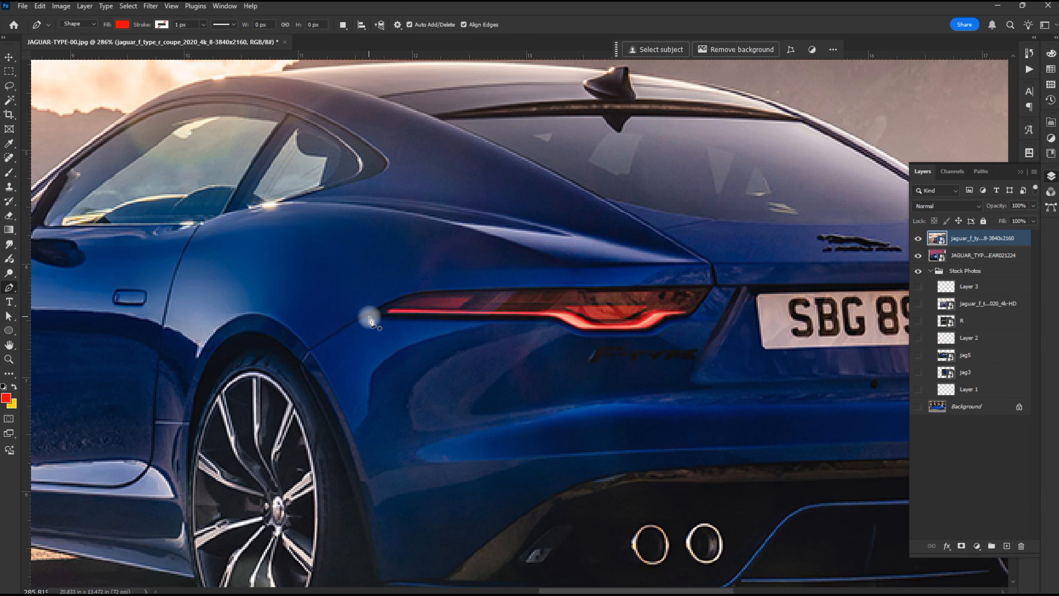
Step: Trace the F-Type taillight's glowing strip with the Pen tool as a closed red shape about 208 px wide and 16 px high
{"action": "left_click", "coordinate": [368, 316]}
{"action": "left_click_drag", "start_coordinate": [561, 323], "coordinate": [567, 326]}
{"action": "left_click", "coordinate": [581, 332]}
{"action": "left_click", "coordinate": [650, 332]}
{"action": "left_click", "coordinate": [670, 319]}
{"action": "left_click", "coordinate": [690, 314]}
{"action": "left_click", "coordinate": [698, 307]}
{"action": "left_click", "coordinate": [367, 316]}
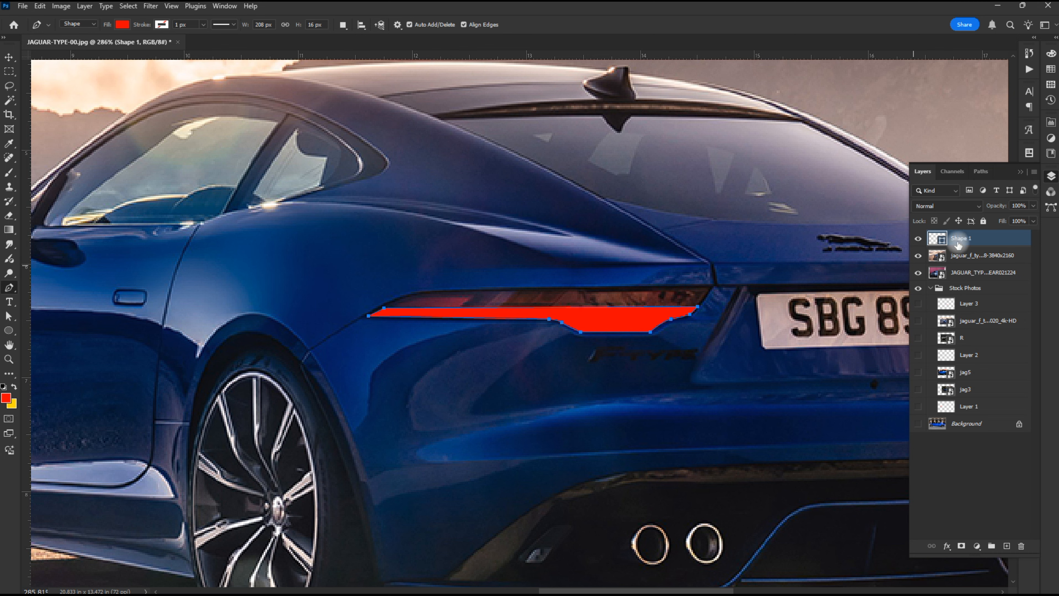
Step: Copy the taillight area from the F-Type photo using the traced shape as selection, and paste it over the Type 00 rear photo
{"action": "left_click", "coordinate": [937, 239], "text": "ctrl"}
{"action": "left_click", "coordinate": [918, 239]}
{"action": "left_click", "coordinate": [976, 255]}
{"action": "key", "text": "ctrl+c"}
{"action": "left_click", "coordinate": [919, 255]}
{"action": "key", "text": "ctrl+v"}
Step: Move the pasted taillight onto the Type 00's rear fender so its inner tip meets the grille's upper light strip
{"action": "key", "text": "v"}
{"action": "left_click_drag", "start_coordinate": [655, 320], "coordinate": [310, 409]}
{"action": "key", "text": "Left"}
{"action": "key", "text": "Left"}
{"action": "key", "text": "Left"}
{"action": "key", "text": "Left"}
{"action": "key", "text": "Left"}
{"action": "key", "text": "Left"}
{"action": "key", "text": "Left"}
{"action": "key", "text": "Left"}
Step: Inspect the pasted taillight against the grille's upper light strip, comparing the rear with the taillight layer hidden and shown
{"action": "key", "text": "ctrl+minus"}
{"action": "key", "text": "ctrl+minus"}
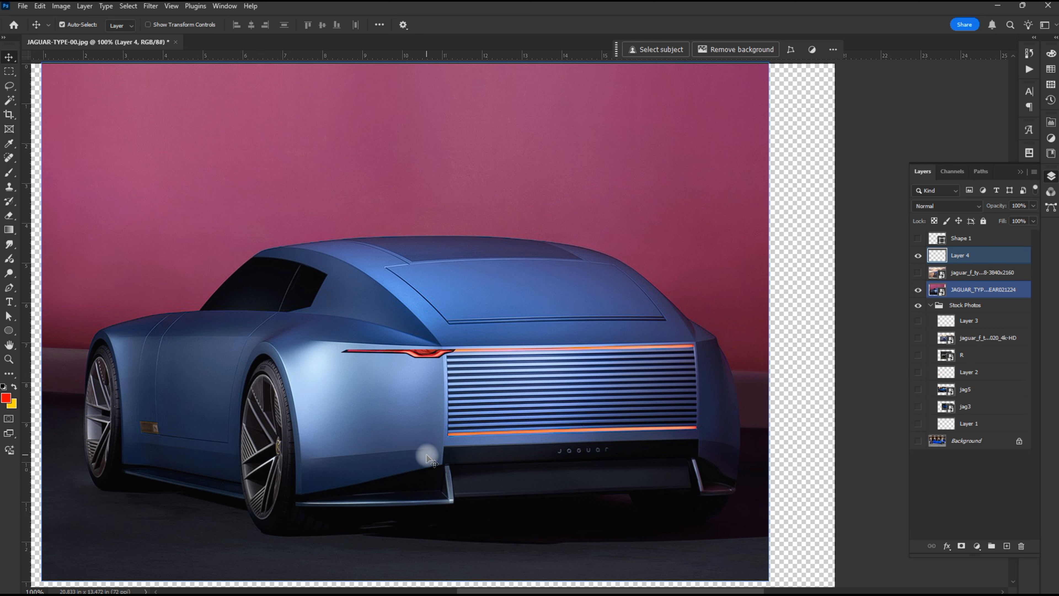
{"action": "key", "text": "ctrl"}
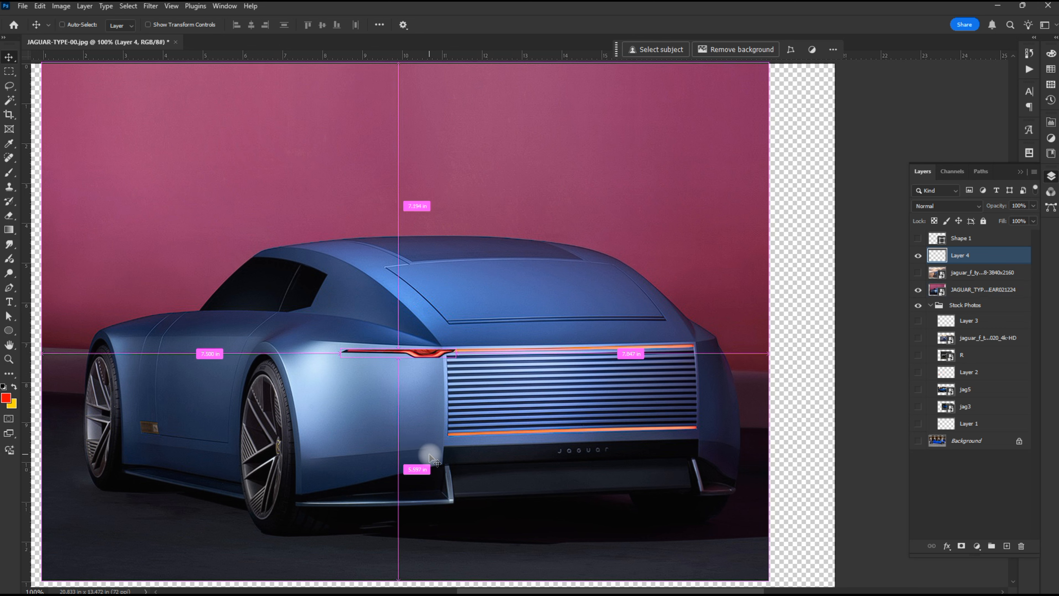
{"action": "key", "text": "ctrl+equal"}
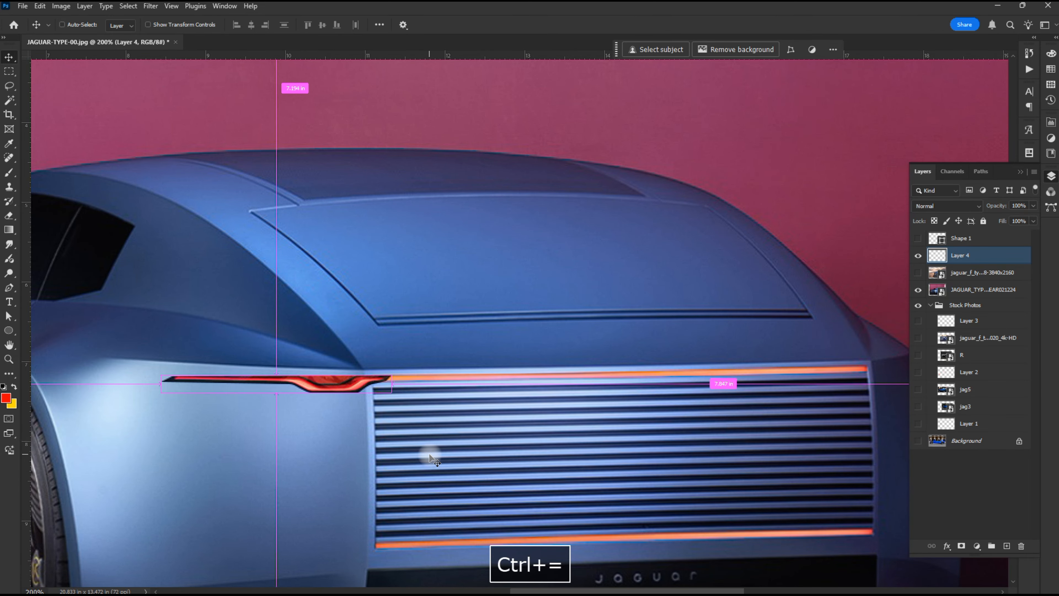
{"action": "key", "text": "ctrl+equal"}
{"action": "key", "text": "g"}
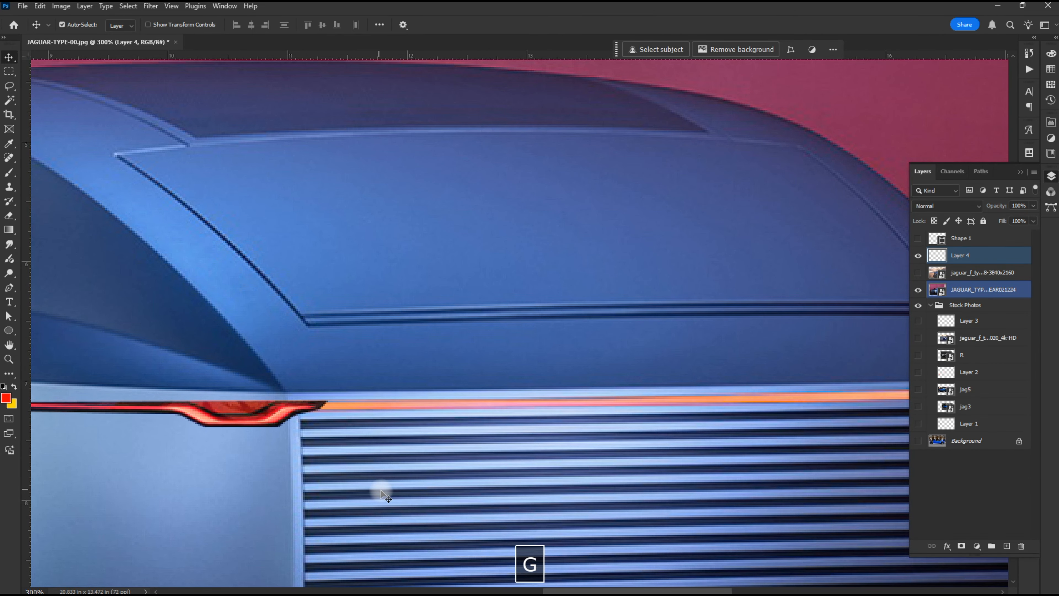
{"action": "key", "text": "v"}
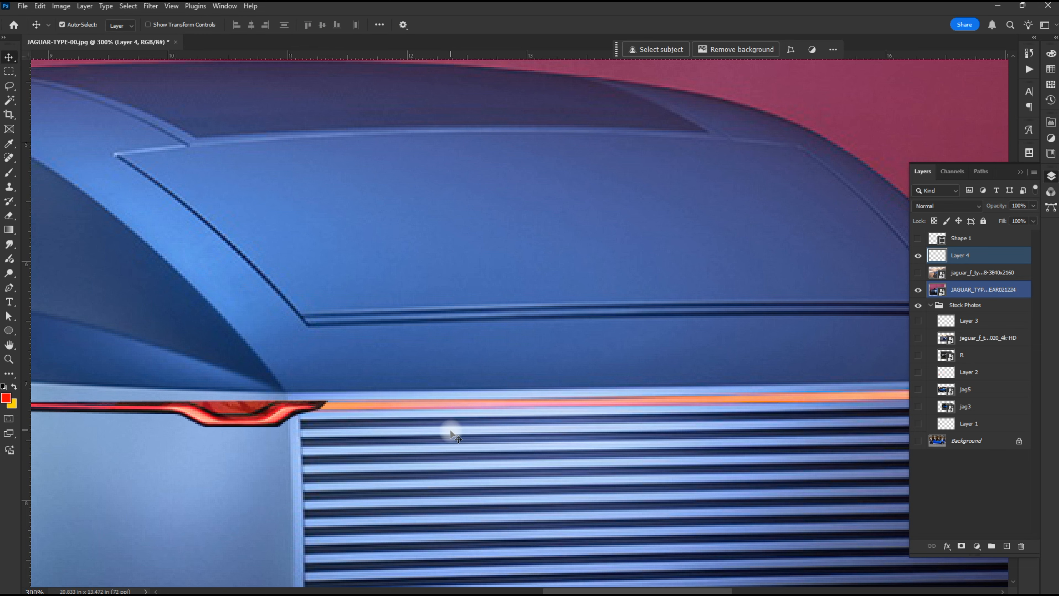
{"action": "key", "text": "h"}
{"action": "left_click_drag", "start_coordinate": [504, 428], "coordinate": [343, 331]}
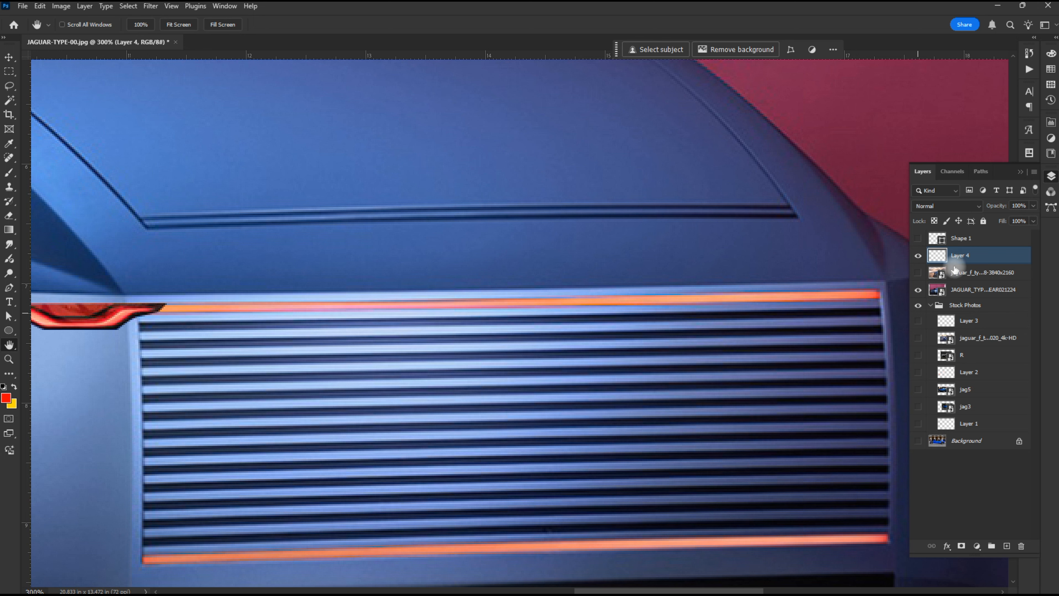
{"action": "left_click", "coordinate": [961, 277]}
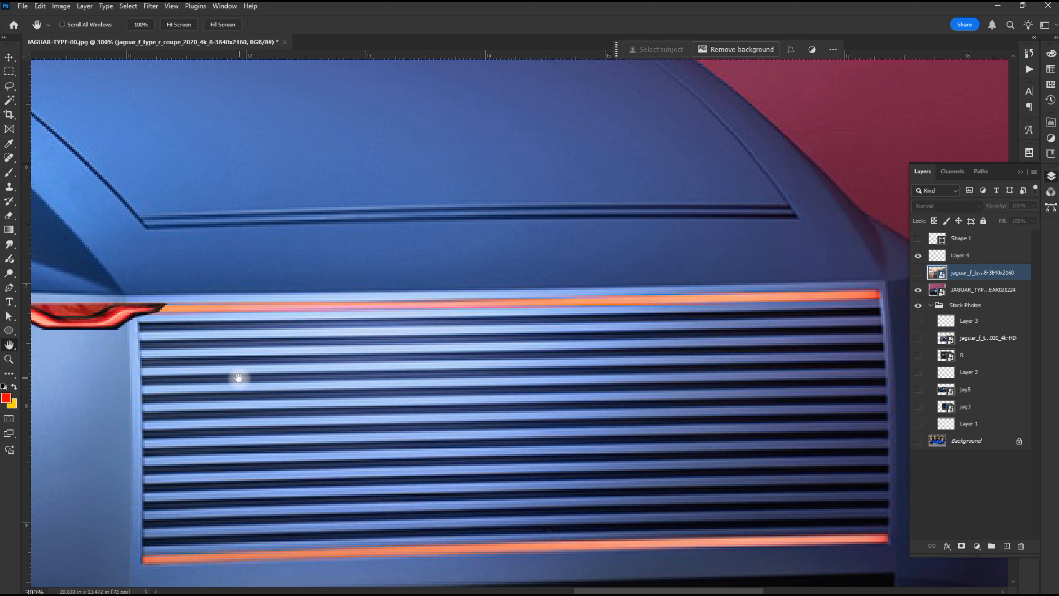
{"action": "left_click", "coordinate": [921, 256]}
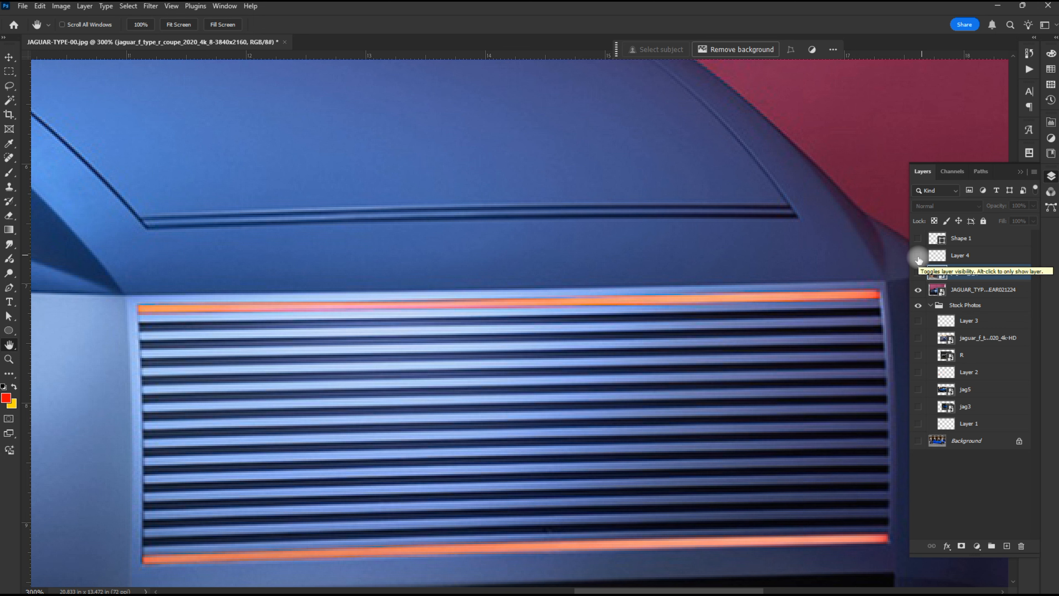
{"action": "left_click", "coordinate": [919, 257]}
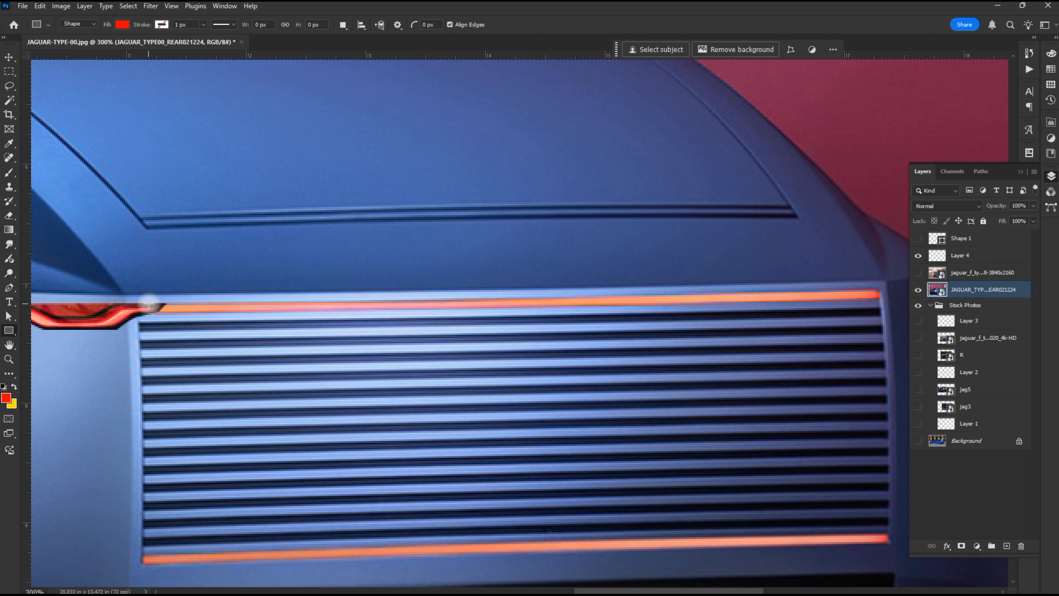
Step: Draw a red rectangle about 441 by 14 px fitted along the grille's slanted upper light strip, and save as JAGUAR-TYPE-00-Updated.psd
{"action": "left_click_drag", "start_coordinate": [149, 305], "coordinate": [879, 303]}
{"action": "key", "text": "a"}
{"action": "left_click_drag", "start_coordinate": [820, 313], "coordinate": [823, 286]}
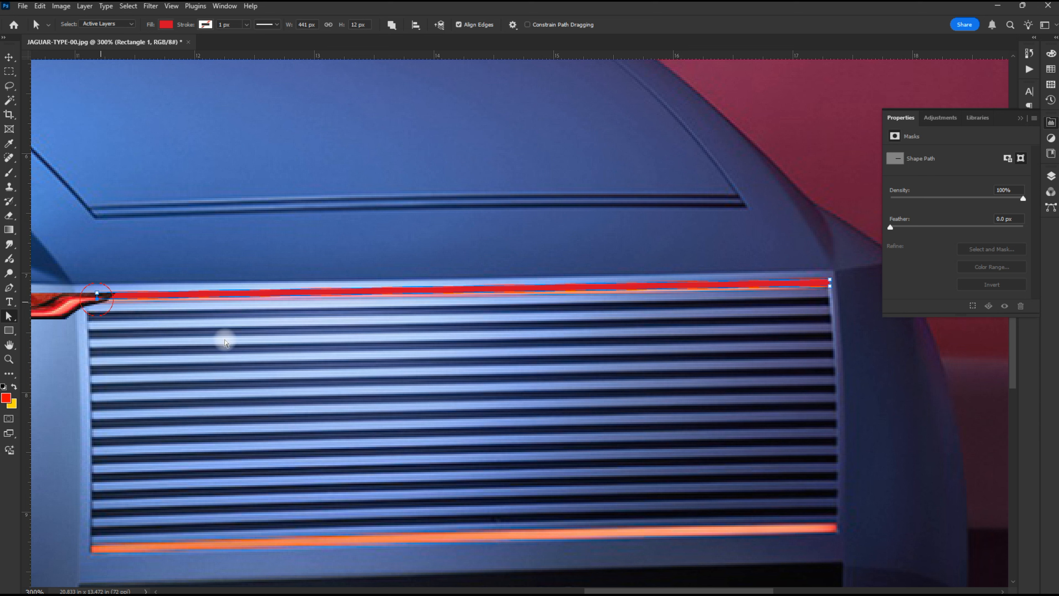
{"action": "key", "text": "Down"}
{"action": "key", "text": "Down"}
{"action": "key", "text": "Up"}
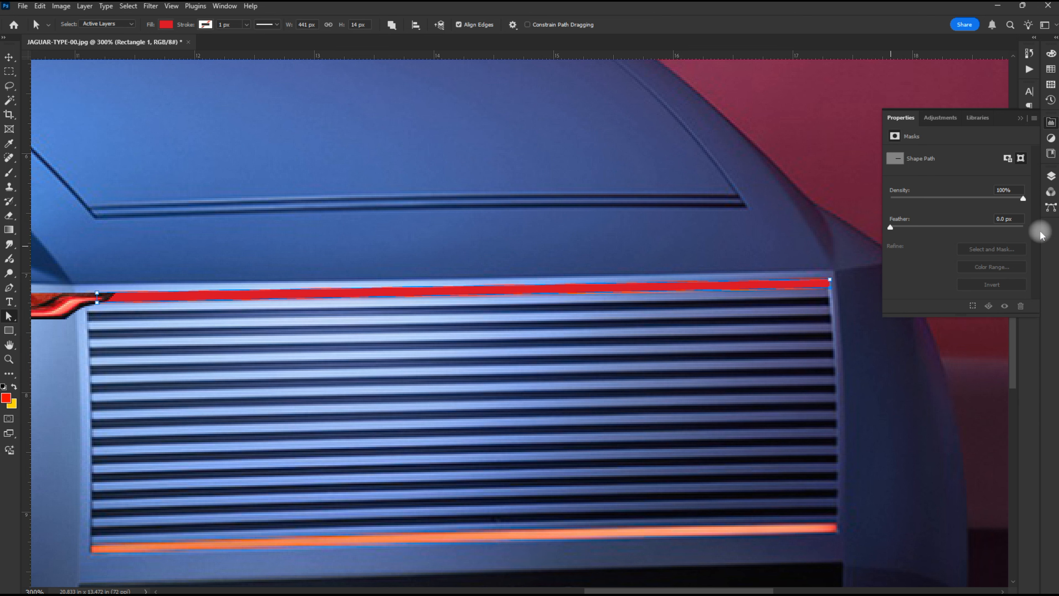
{"action": "left_click", "coordinate": [1051, 181]}
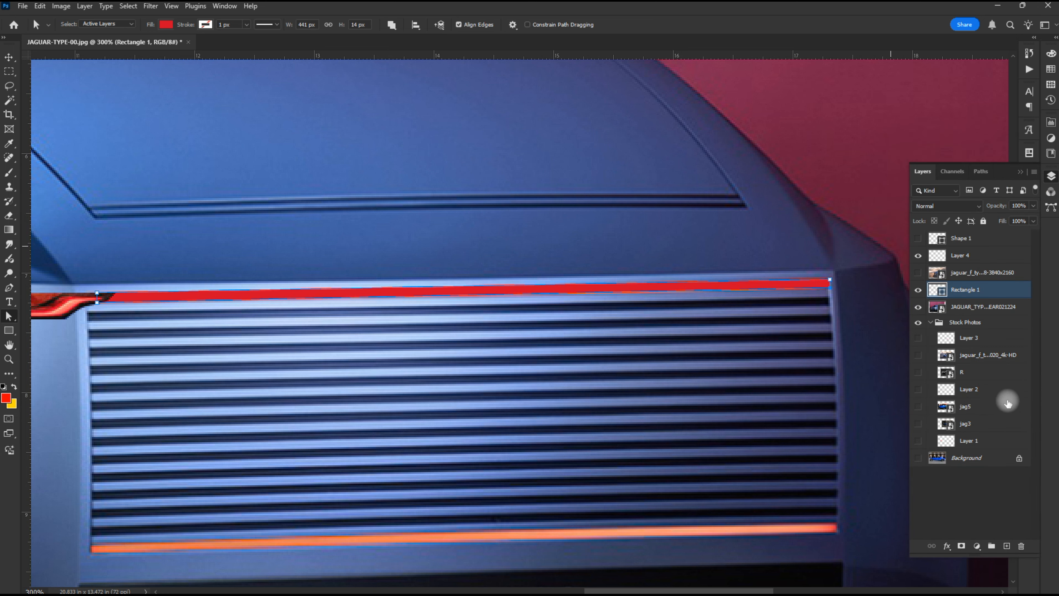
{"action": "key", "text": "ctrl+s"}
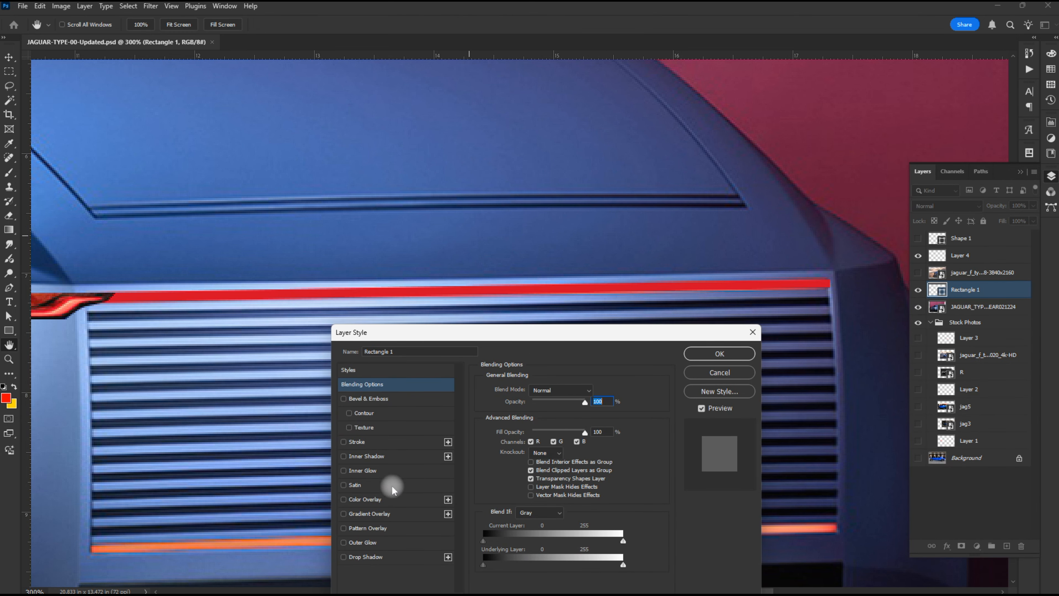
Step: Add an Inner Glow to the red strip rectangle with 27% opacity and a 3 px size
{"action": "left_click", "coordinate": [345, 471]}
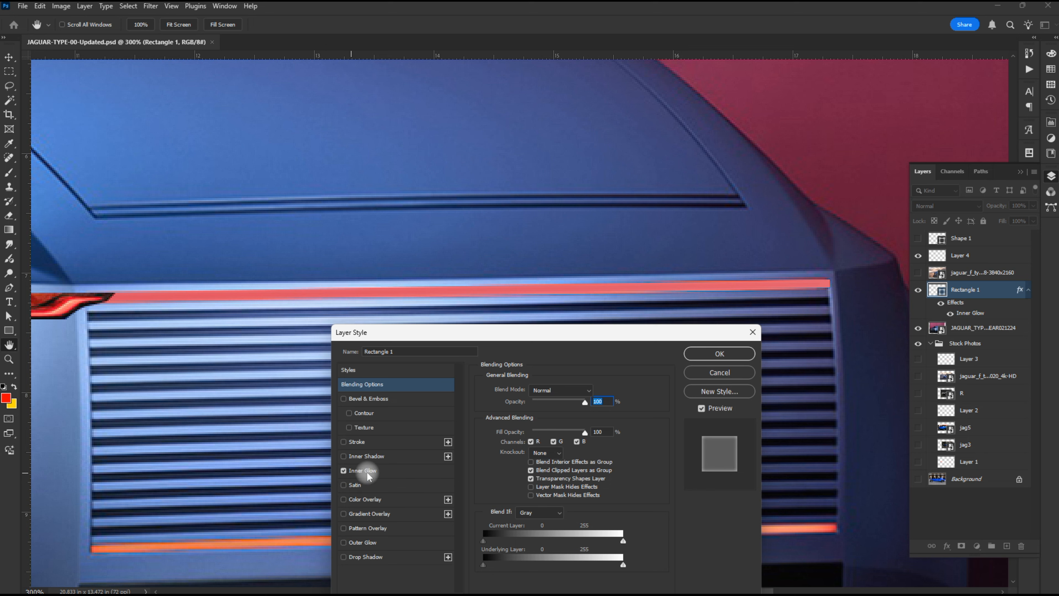
{"action": "left_click", "coordinate": [363, 470]}
{"action": "left_click", "coordinate": [519, 542]}
{"action": "left_click", "coordinate": [527, 531]}
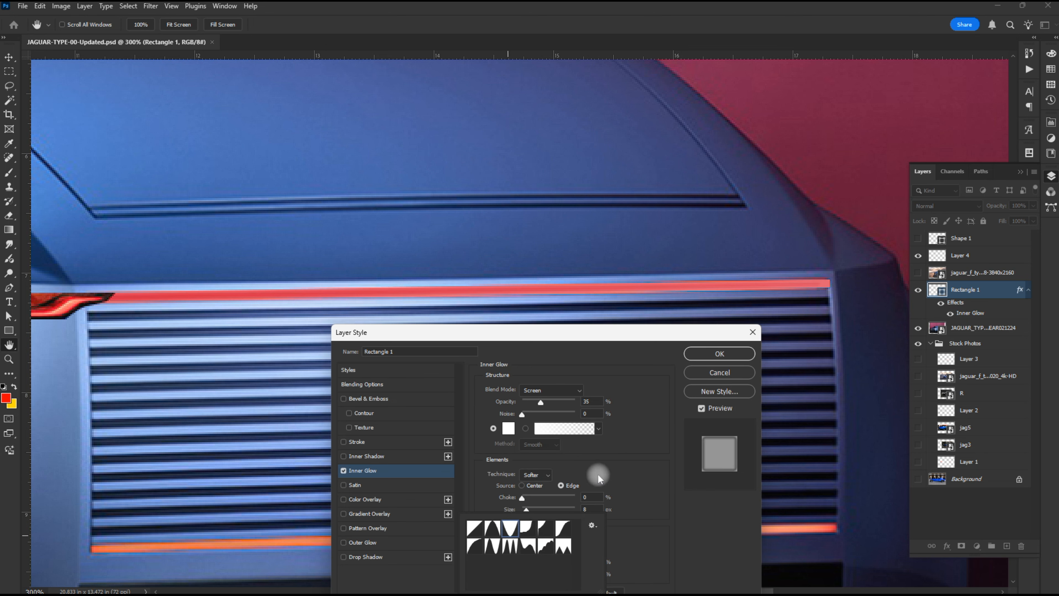
{"action": "left_click", "coordinate": [629, 472]}
{"action": "left_click_drag", "start_coordinate": [541, 403], "coordinate": [536, 402]}
{"action": "mouse_move", "coordinate": [526, 510]}
{"action": "left_mouse_down"}
{"action": "mouse_move", "coordinate": [495, 511]}
{"action": "mouse_move", "coordinate": [524, 507]}
{"action": "left_mouse_up"}
{"action": "left_click", "coordinate": [596, 509]}
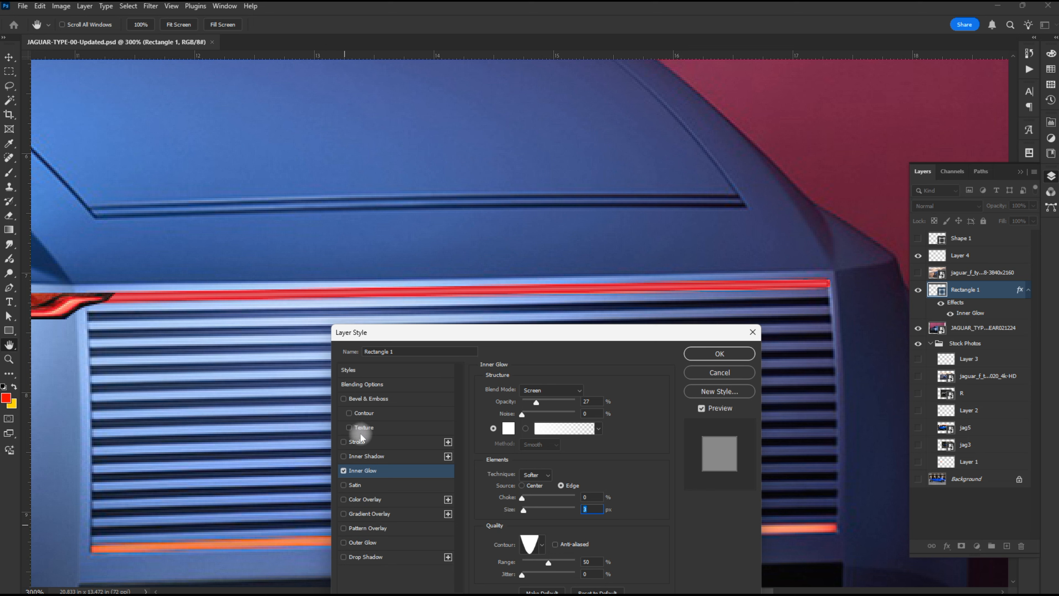
Step: Add a black Stroke to the red strip rectangle, positioned inside with a 1 px size, and apply the layer style
{"action": "left_click", "coordinate": [344, 441]}
{"action": "left_click", "coordinate": [358, 443]}
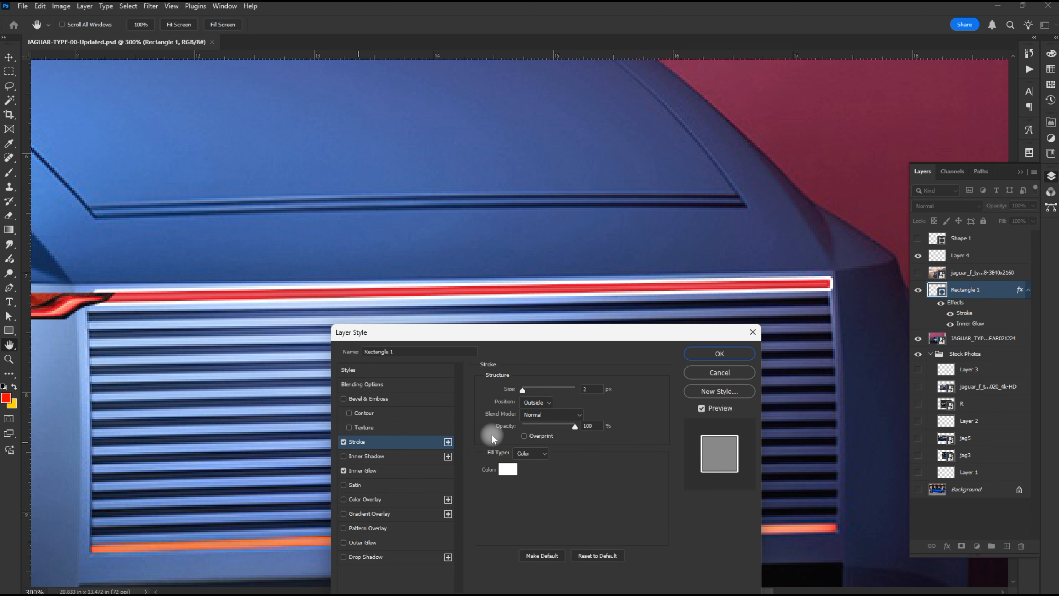
{"action": "left_click", "coordinate": [508, 469]}
{"action": "left_click", "coordinate": [699, 375]}
{"action": "left_click", "coordinate": [965, 232]}
{"action": "left_click", "coordinate": [537, 403]}
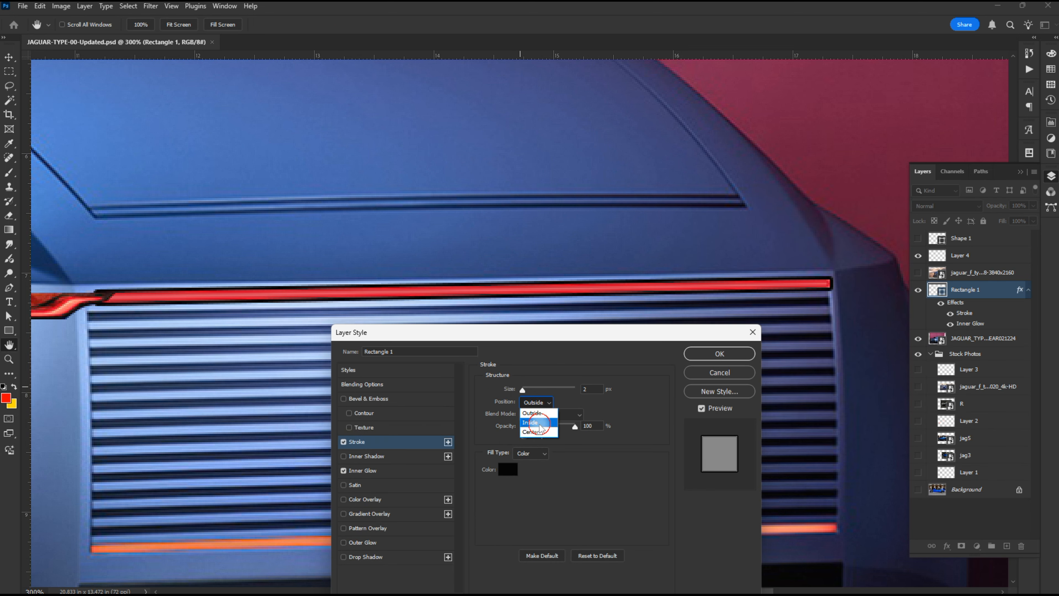
{"action": "left_click", "coordinate": [539, 424]}
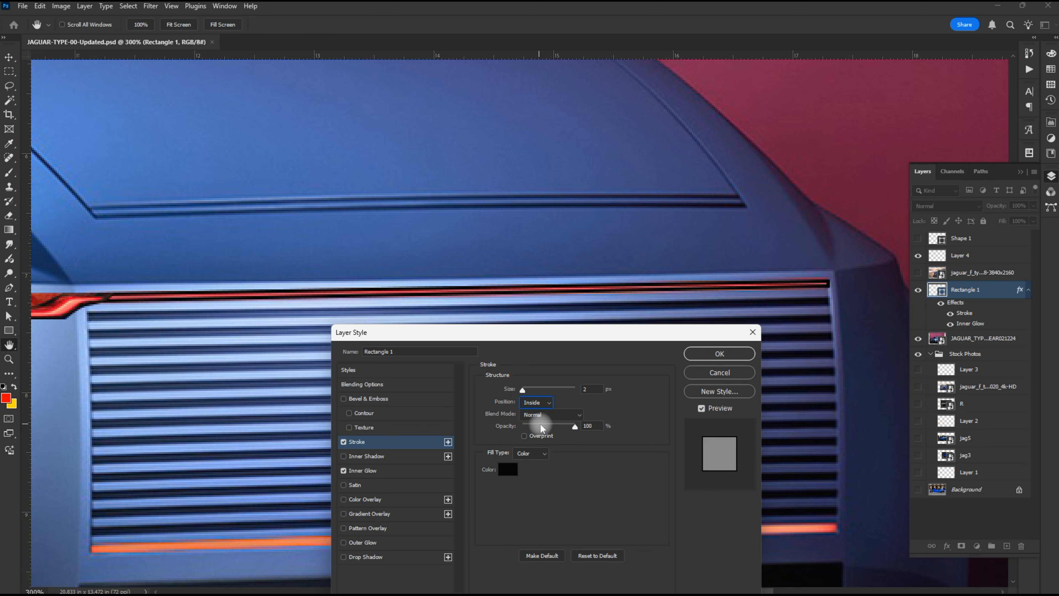
{"action": "left_click", "coordinate": [595, 391]}
{"action": "key", "text": "Down"}
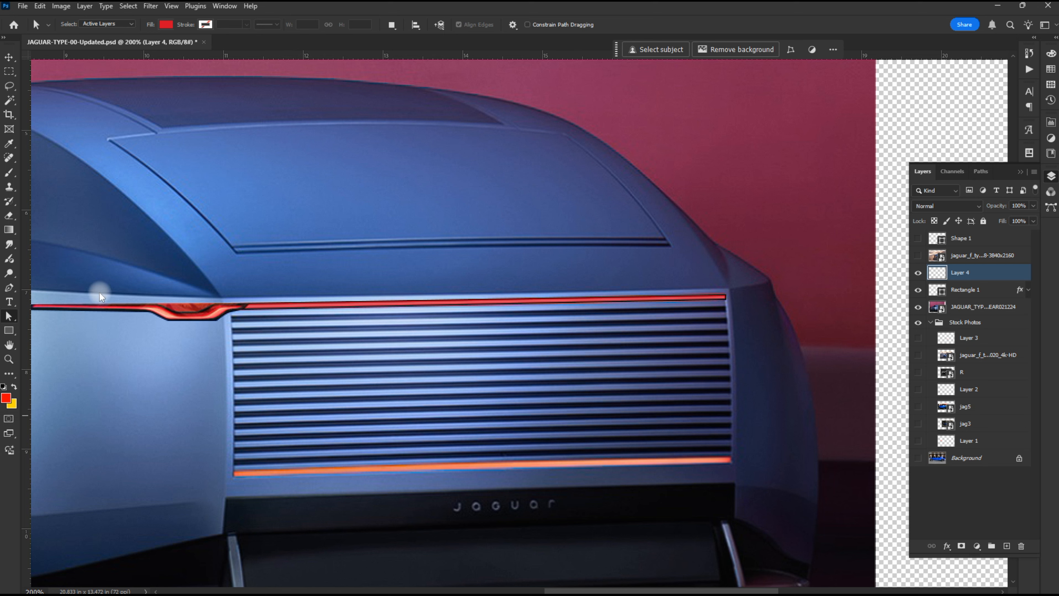
Step: Duplicate the taillight to the grille's other end and mirror it horizontally, narrowing it to about 76% width with a slight vertical skew
{"action": "key", "text": "v"}
{"action": "left_click_drag", "start_coordinate": [182, 314], "coordinate": [568, 292]}
{"action": "left_click_drag", "start_coordinate": [567, 291], "coordinate": [578, 293]}
{"action": "key", "text": "ctrl+t"}
{"action": "left_click_drag", "start_coordinate": [416, 312], "coordinate": [816, 309]}
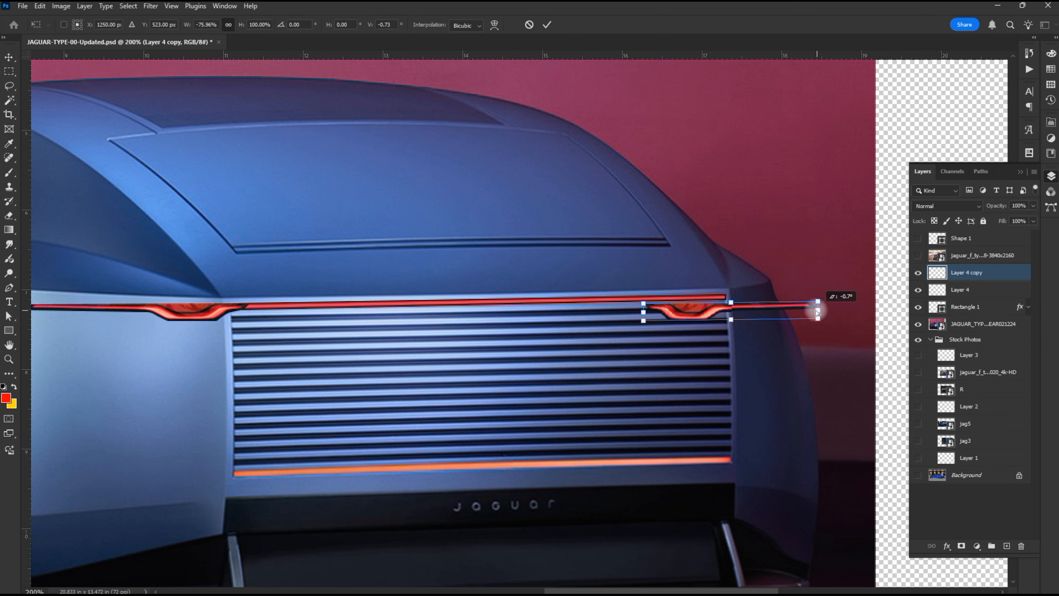